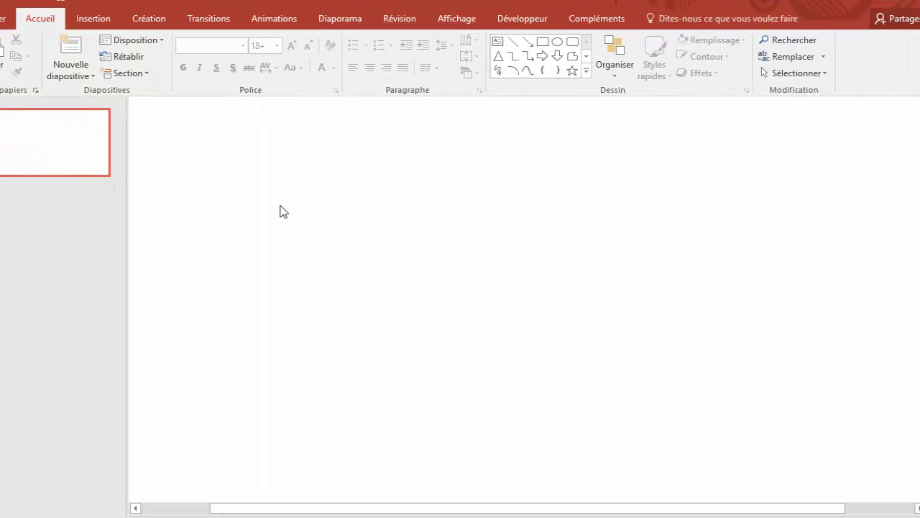
Insert the Suicide Squad album picture Capture.PNG onto the slide
left_click(104, 27)
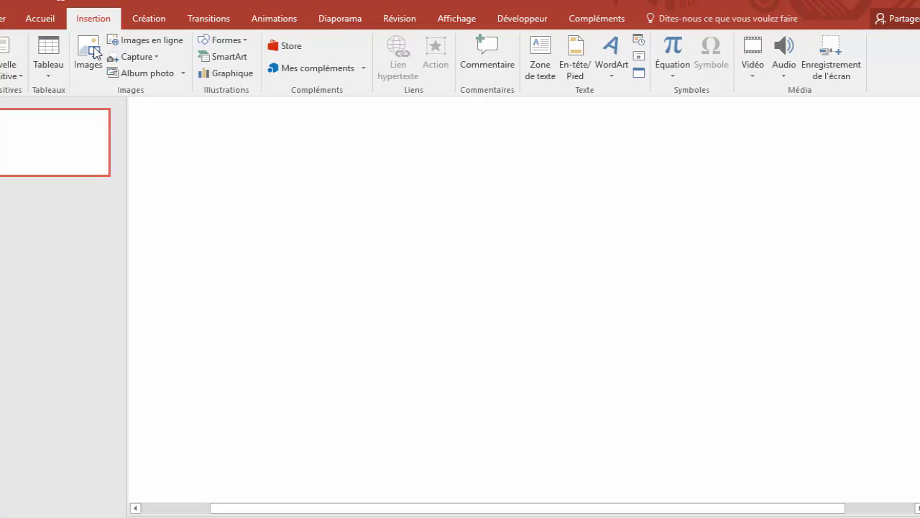
left_click(85, 58)
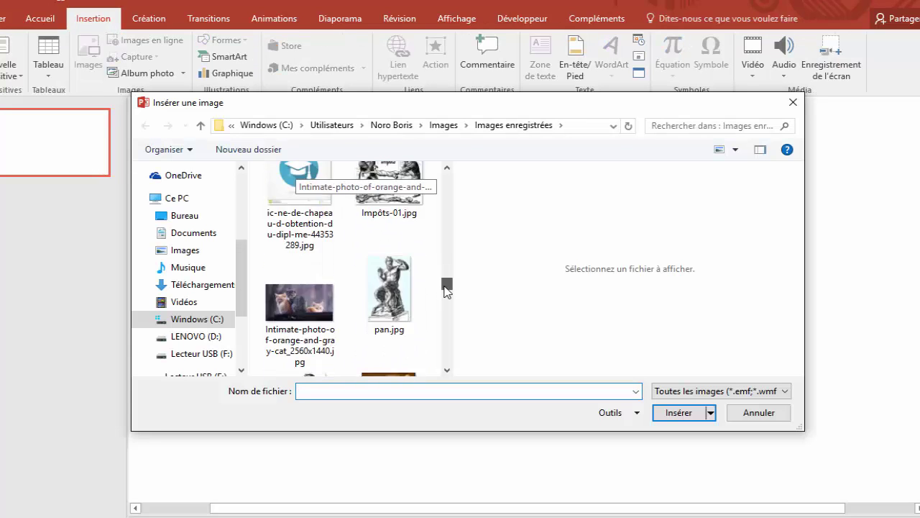
scroll(384, 245, "down", 3)
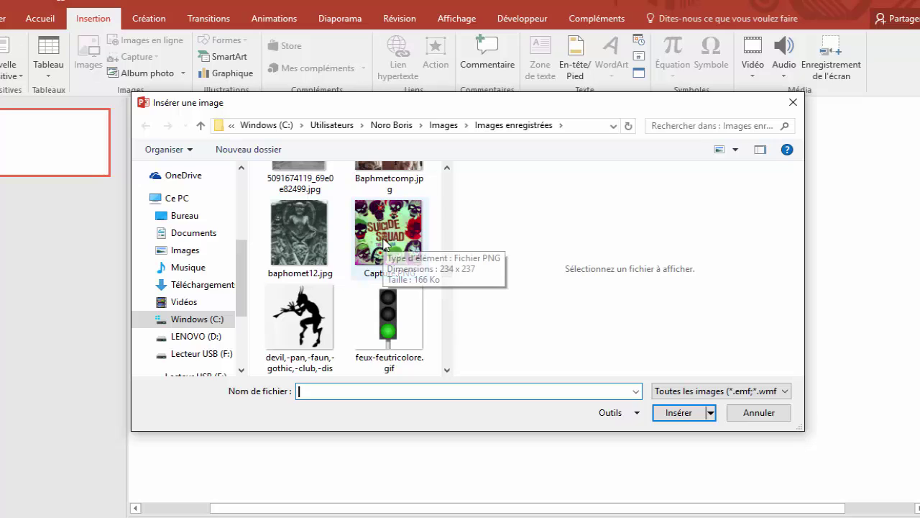
double_click(385, 244)
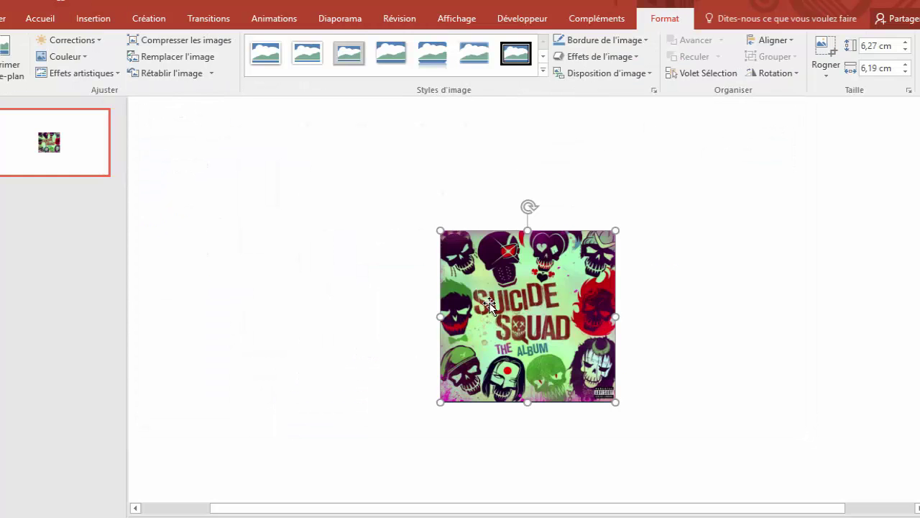
Move the album image to the top-left corner and enlarge it to about 8.5 cm
left_click_drag(489, 304, 178, 172)
left_click_drag(307, 273, 371, 334)
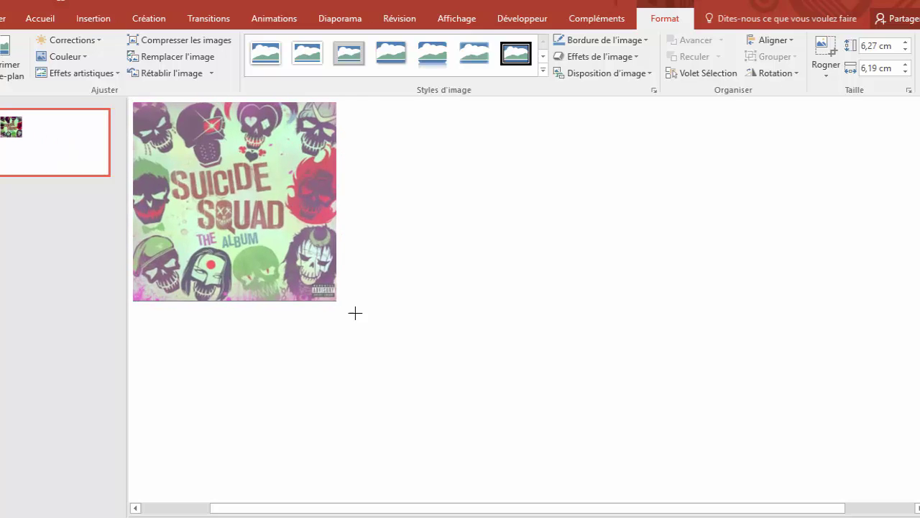
left_click(576, 218)
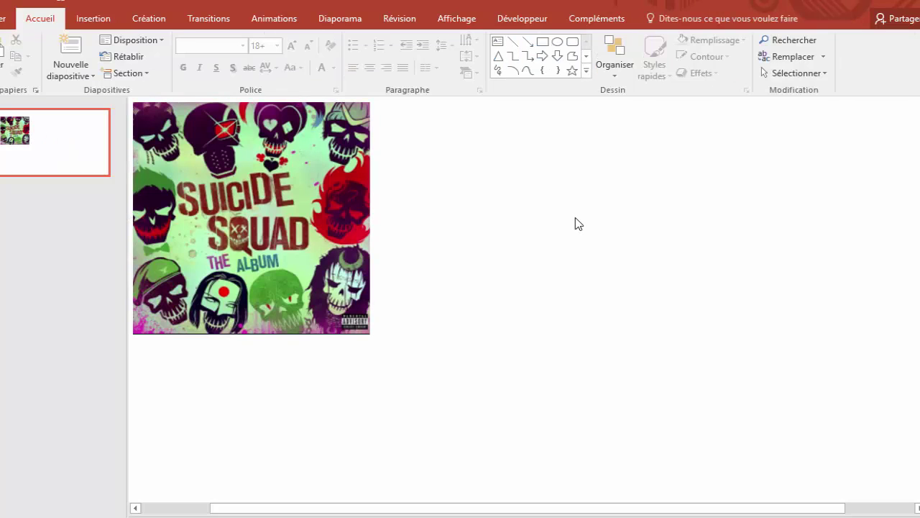
Insert the curved 'Flèche vers le haut' SmartArt layout with three text placeholders
left_click(107, 20)
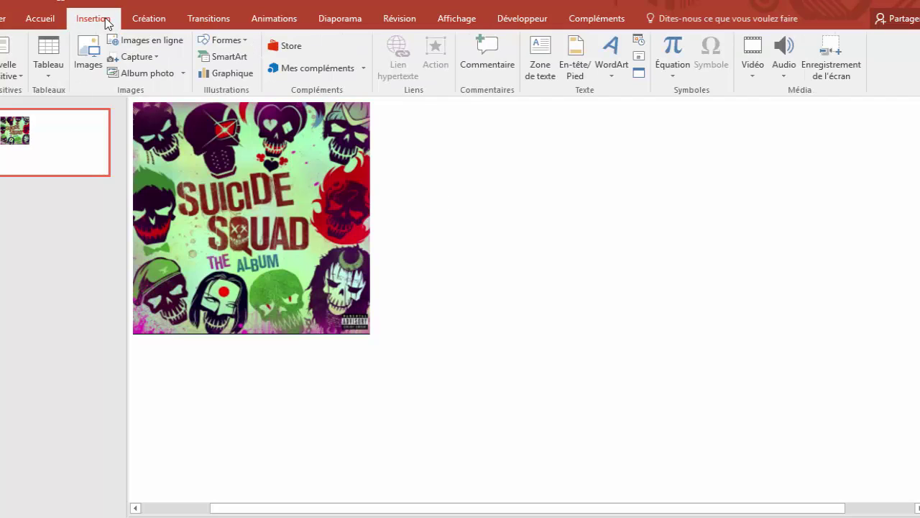
left_click(223, 57)
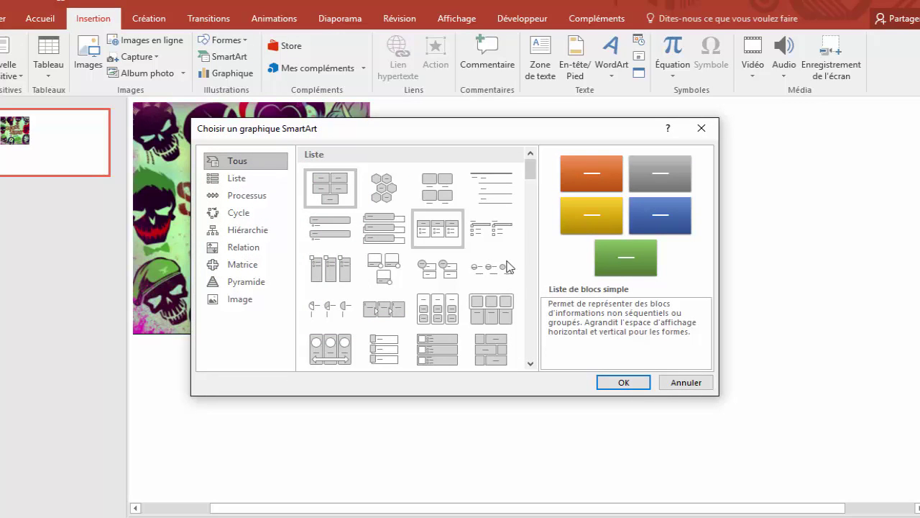
left_click_drag(530, 176, 540, 239)
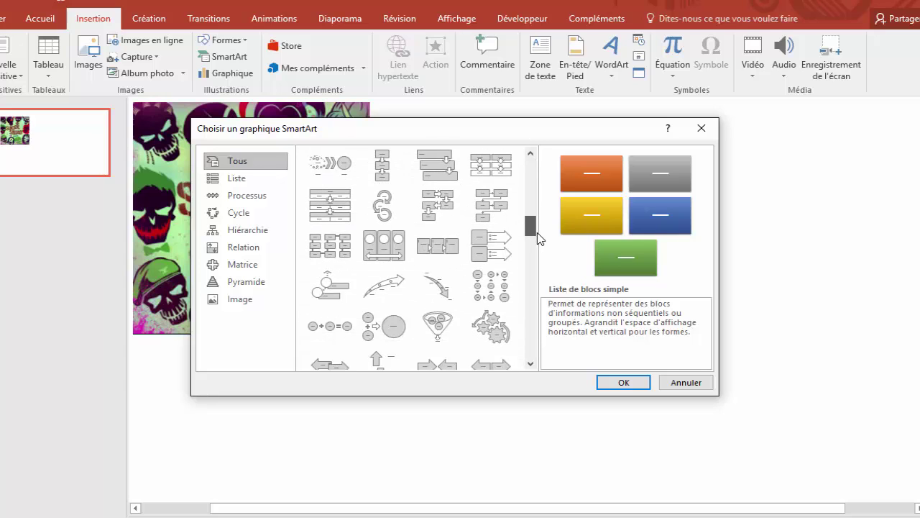
double_click(382, 260)
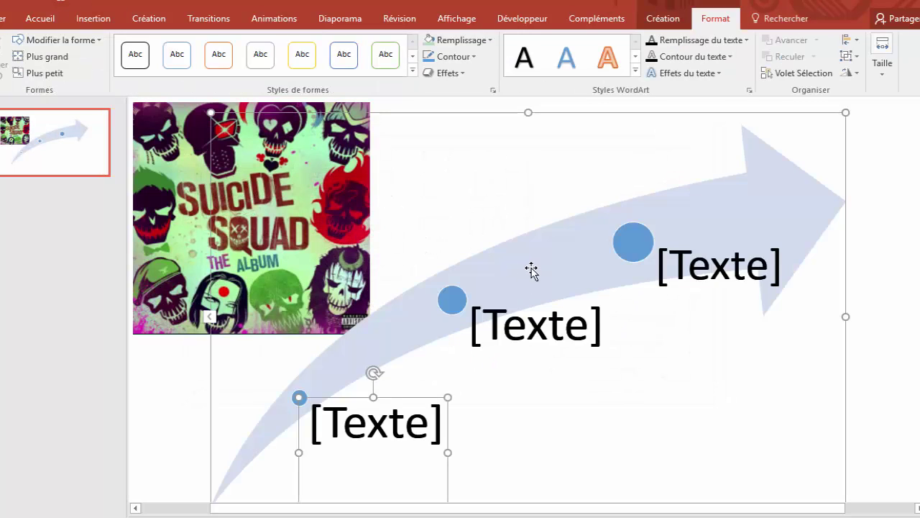
Type 'Bla' into each of the three SmartArt arrow labels, then deselect the graphic
left_click(443, 410)
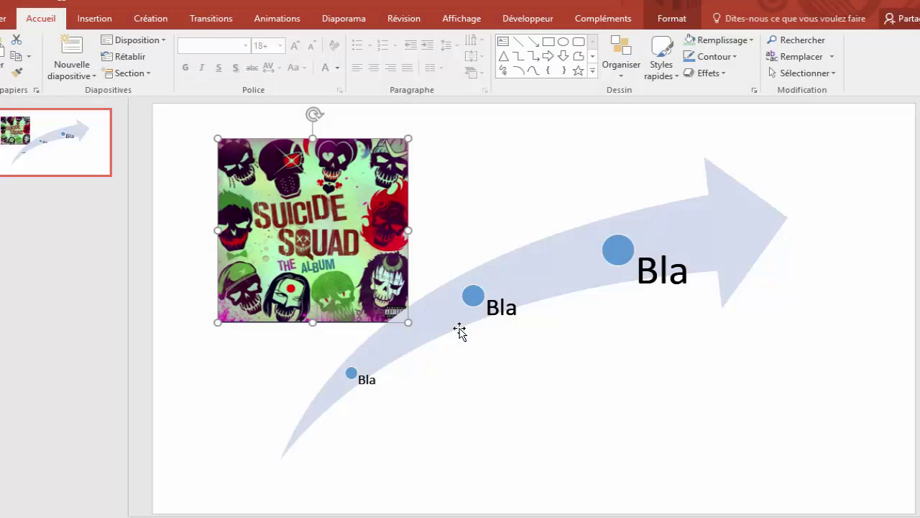
left_click(572, 425)
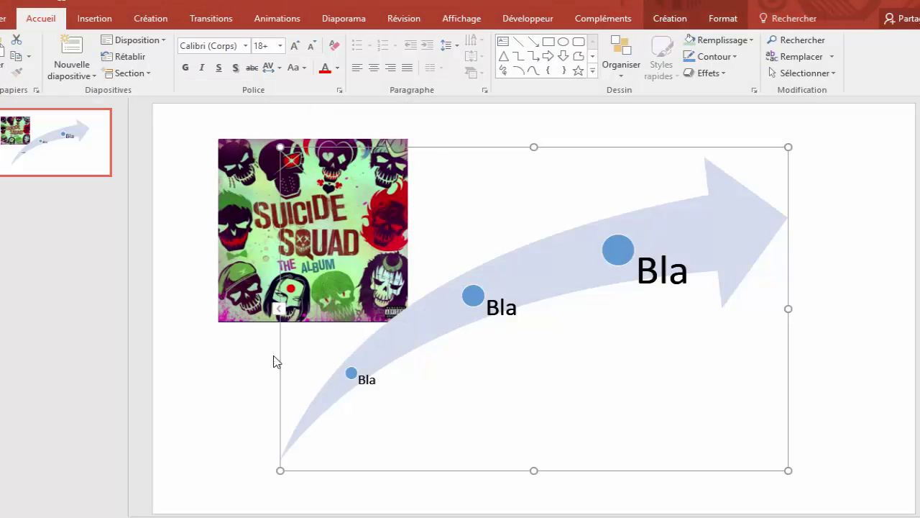
left_click(174, 388)
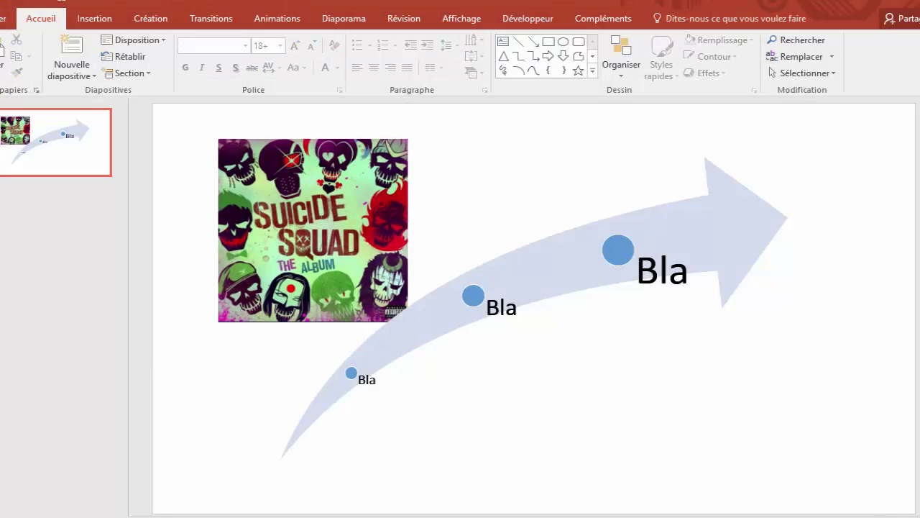
scroll(304, 192, "up", 3)
Fill the album image with magenta RGB(207,54,171) sampled from the cover with the eyedropper
left_click(304, 191)
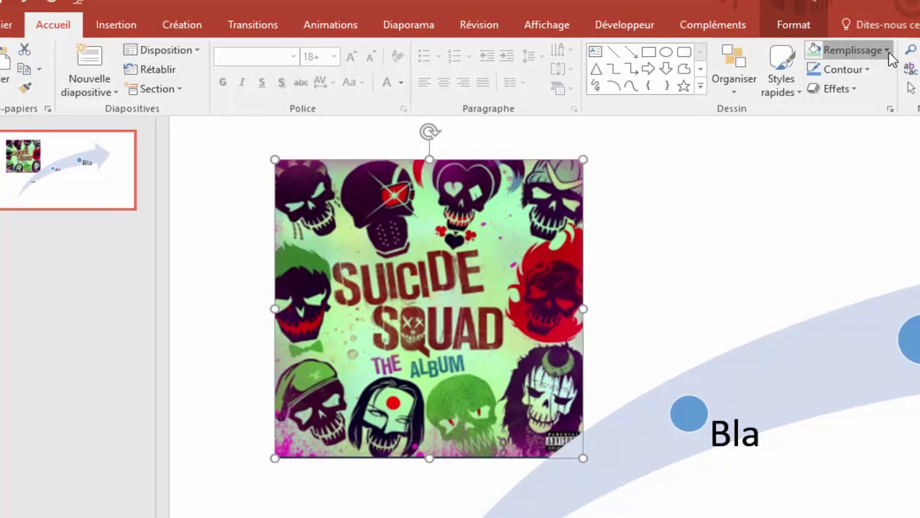
left_click(852, 48)
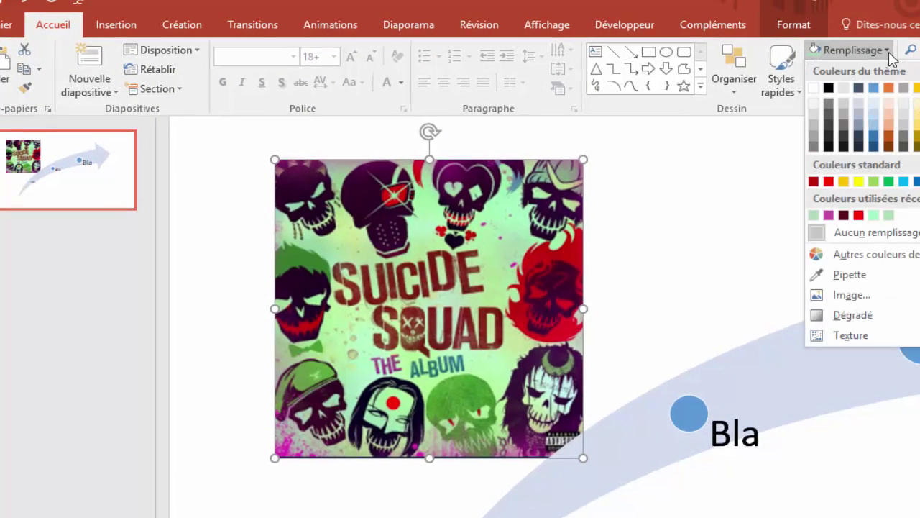
left_click(840, 276)
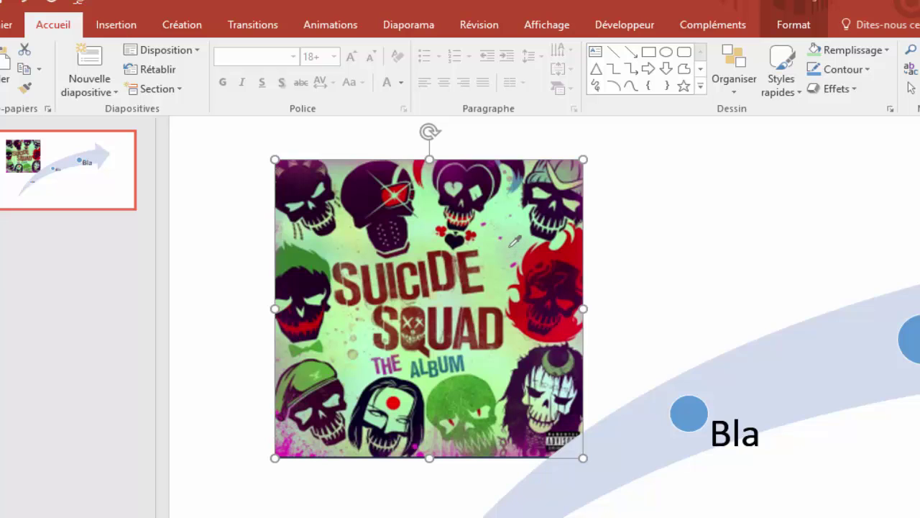
left_click(887, 51)
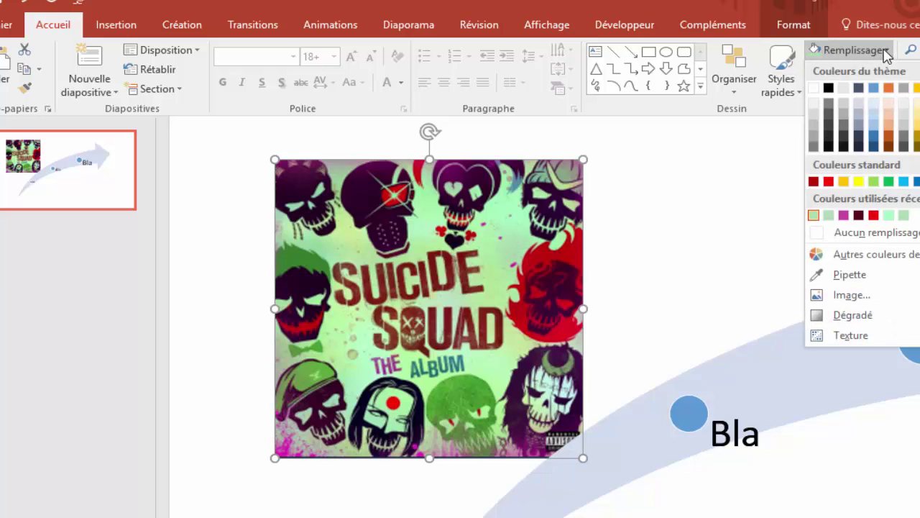
left_click(848, 255)
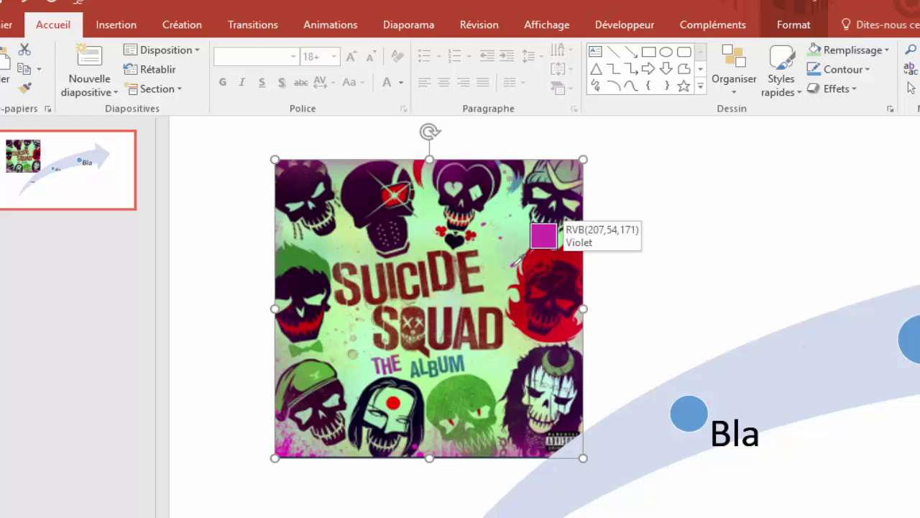
left_click(513, 266)
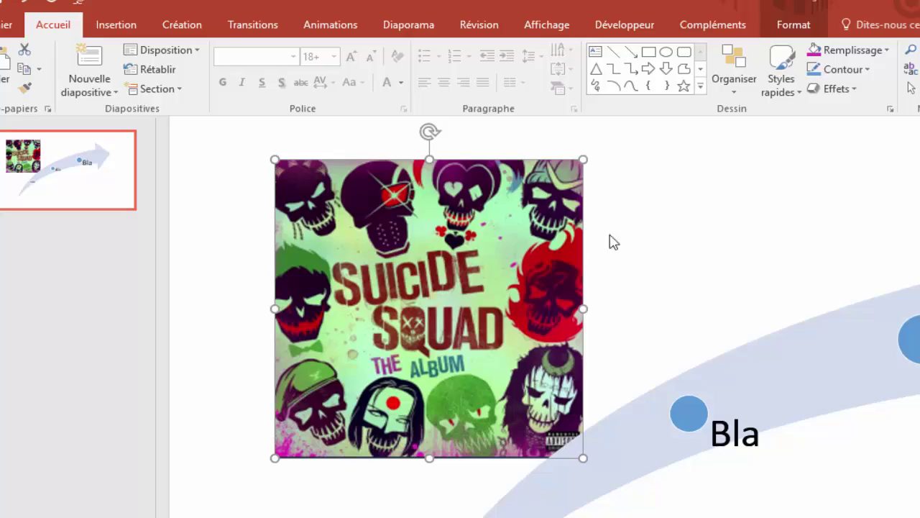
Select the curved SmartArt arrow and view its fill colour choices
left_click(689, 196)
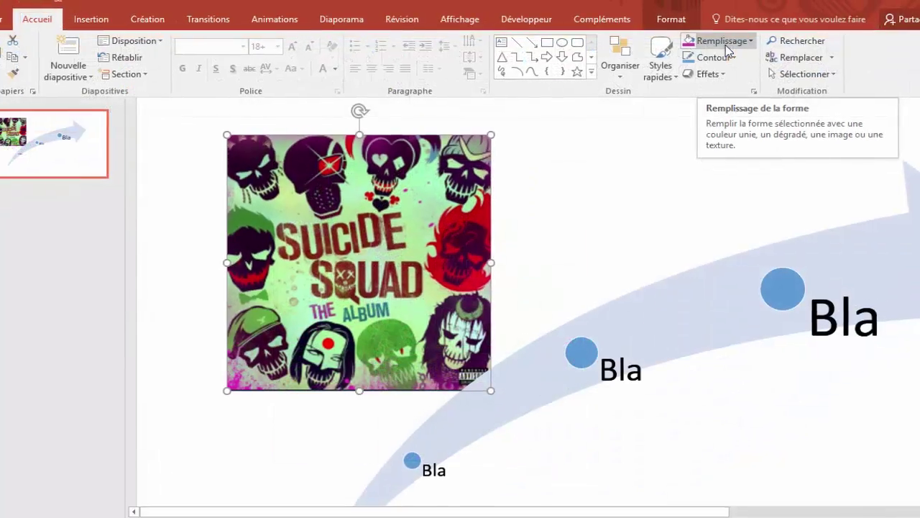
left_click(726, 46)
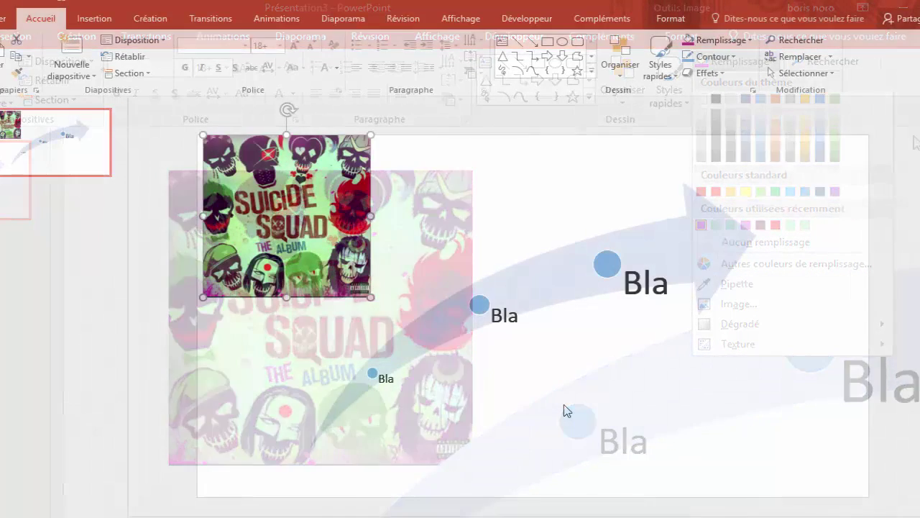
left_click(548, 293)
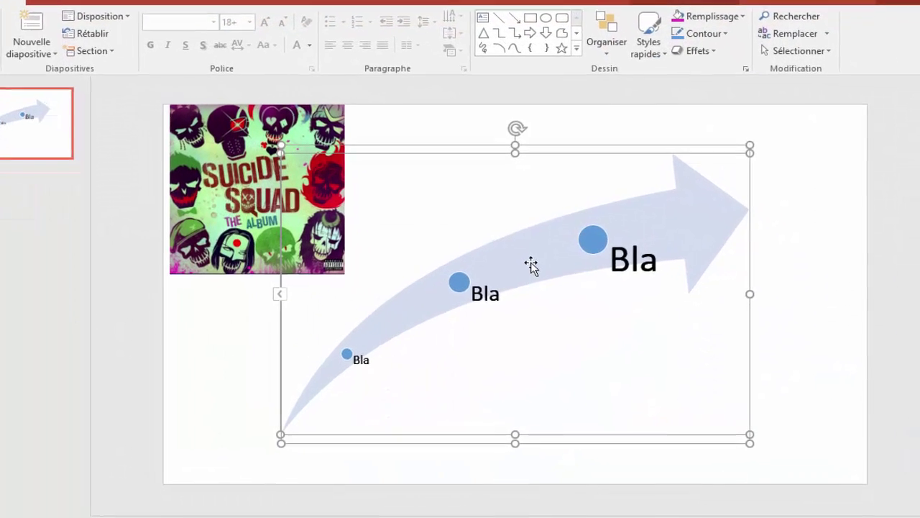
Give the curved arrow a gradient fill through the Format Shape pane
right_click(548, 284)
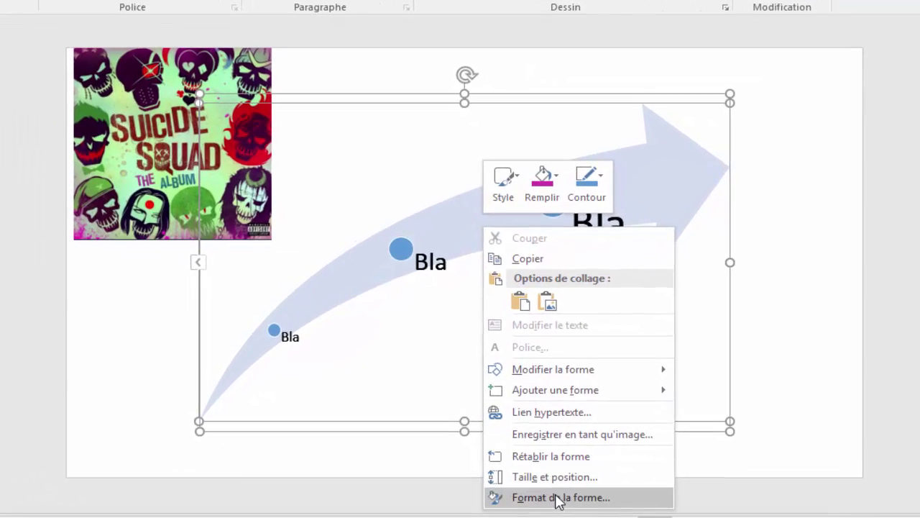
left_click(579, 499)
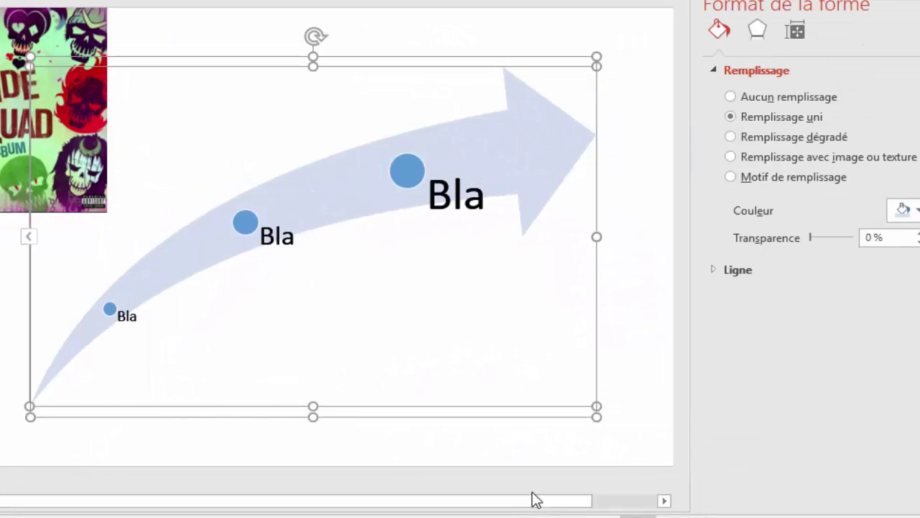
left_click(731, 138)
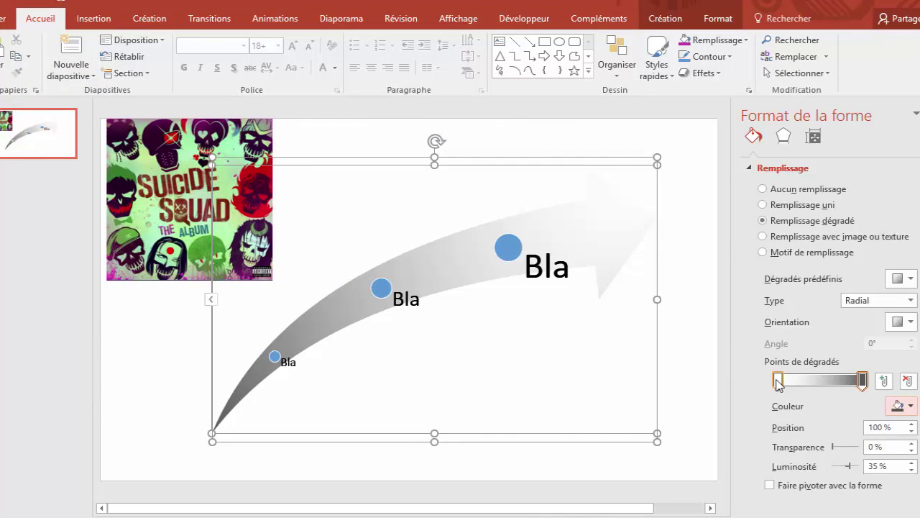
Set the gradient's first stop to light green and its right end stop to magenta
left_click(778, 381)
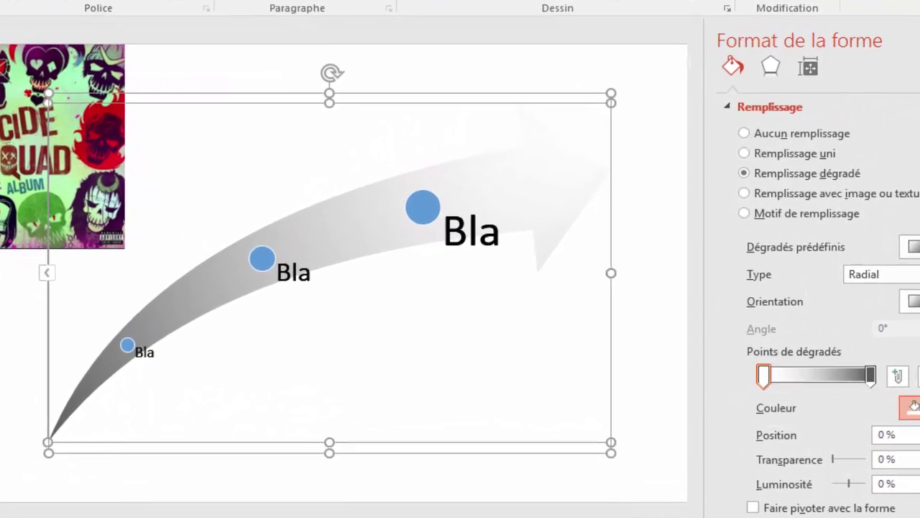
left_click(904, 406)
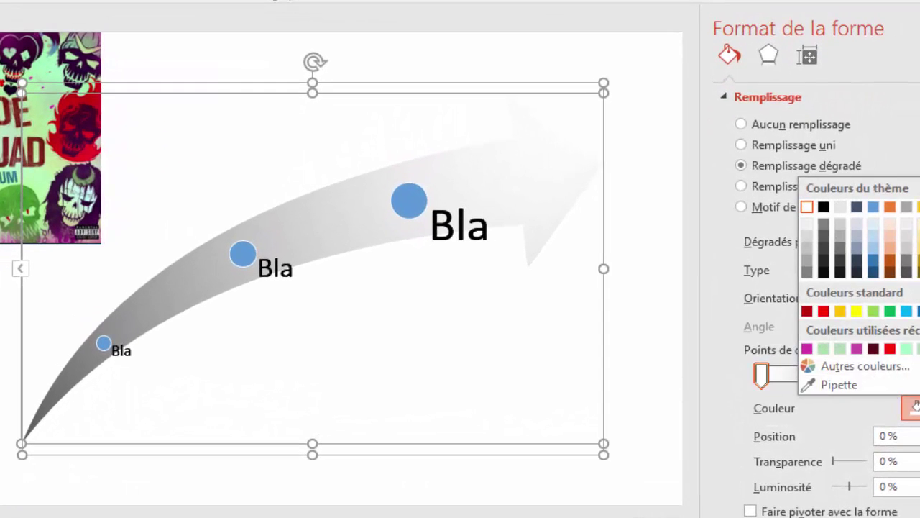
left_click(822, 350)
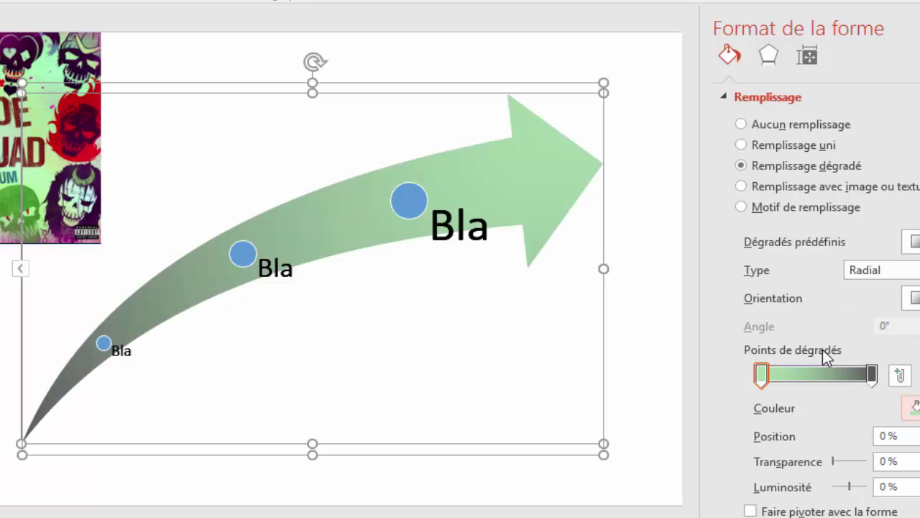
left_click(872, 375)
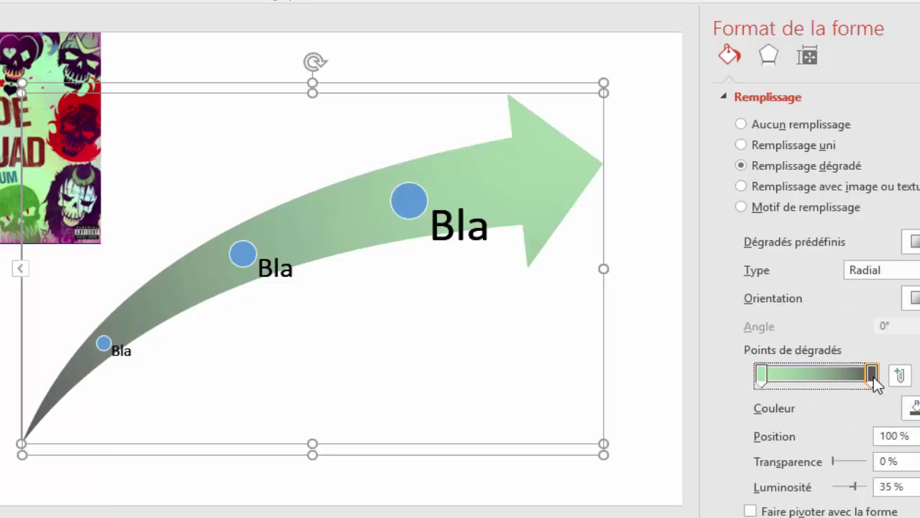
left_click(912, 407)
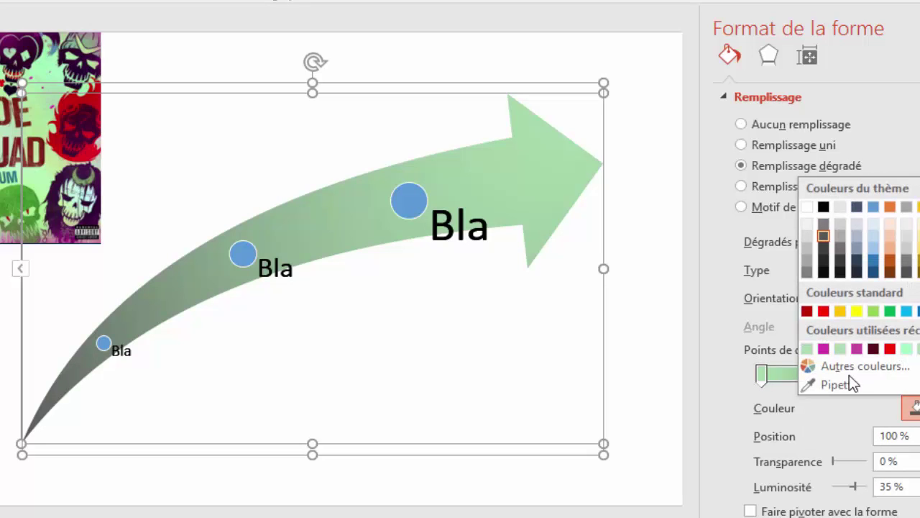
left_click(824, 349)
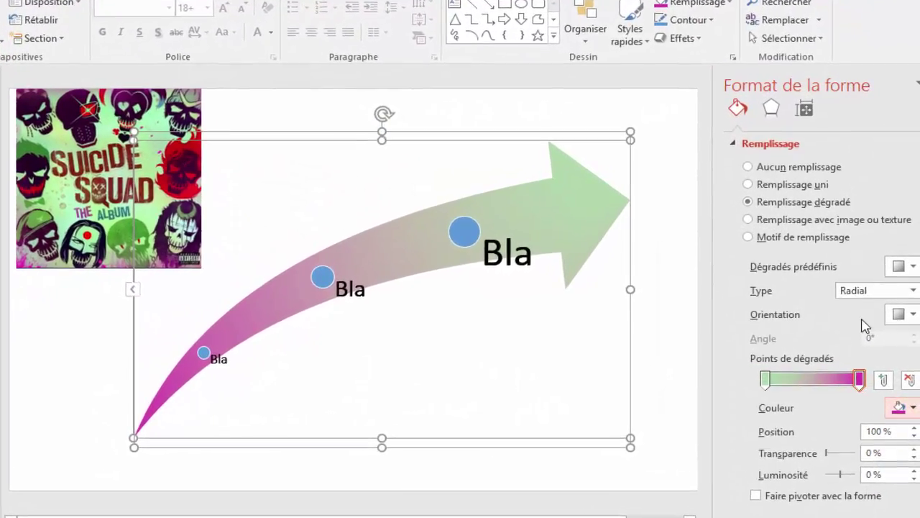
Try a linear gradient with horizontal directions, pink-to-green and then green-to-pink
left_click(912, 287)
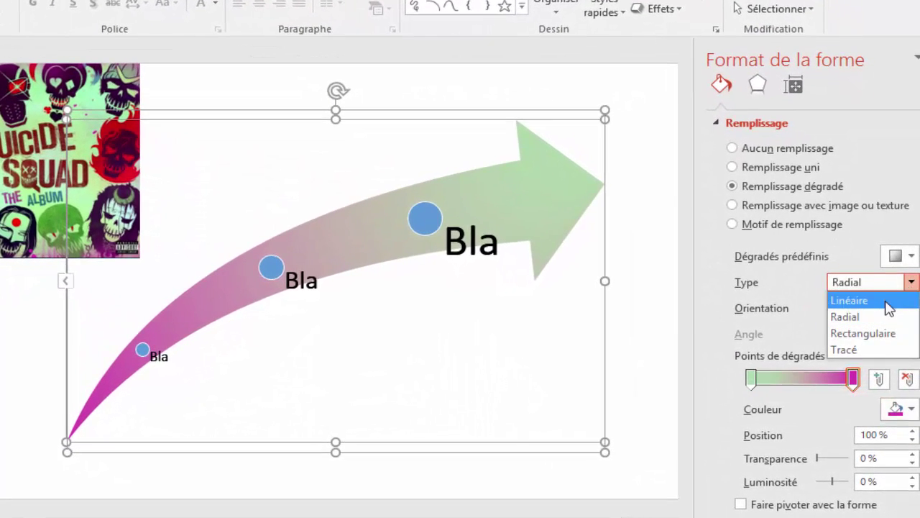
left_click(850, 301)
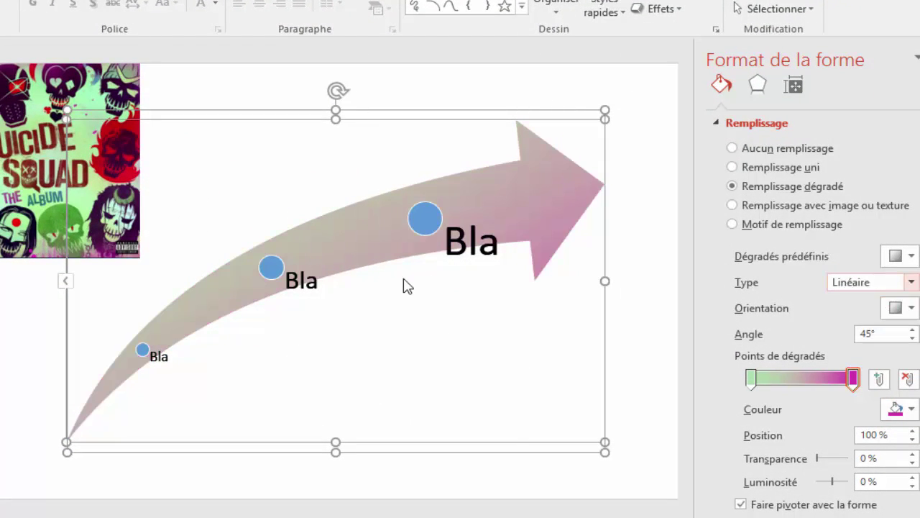
left_click(912, 309)
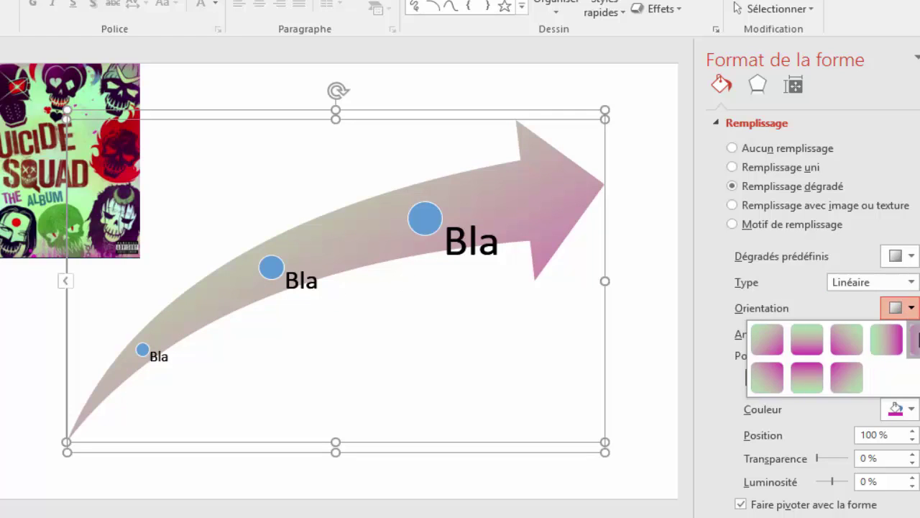
left_click(916, 338)
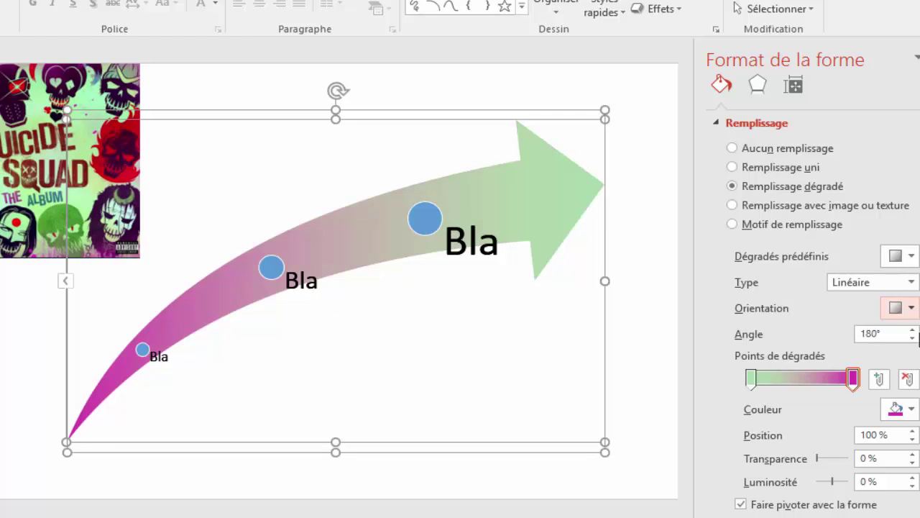
left_click(912, 308)
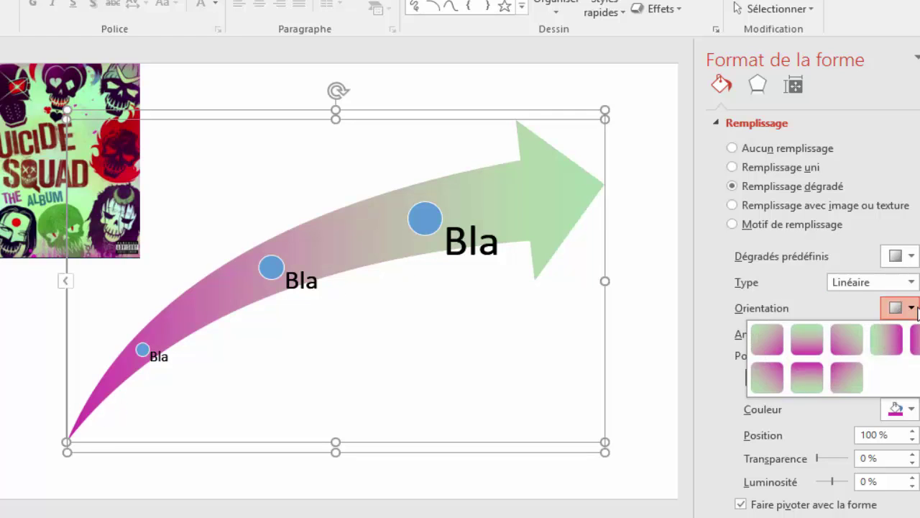
left_click(887, 340)
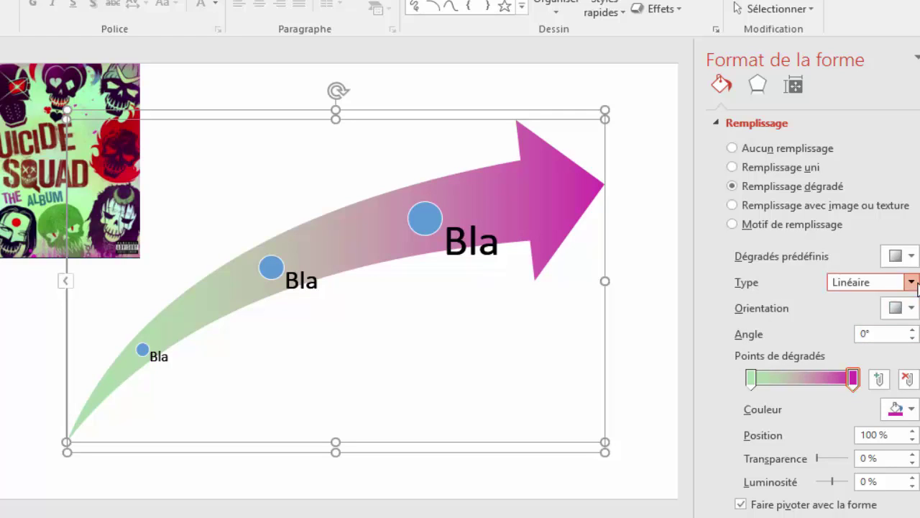
Switch back to a radial gradient with a direction placing green at the arrowhead
left_click(911, 282)
left_click(899, 317)
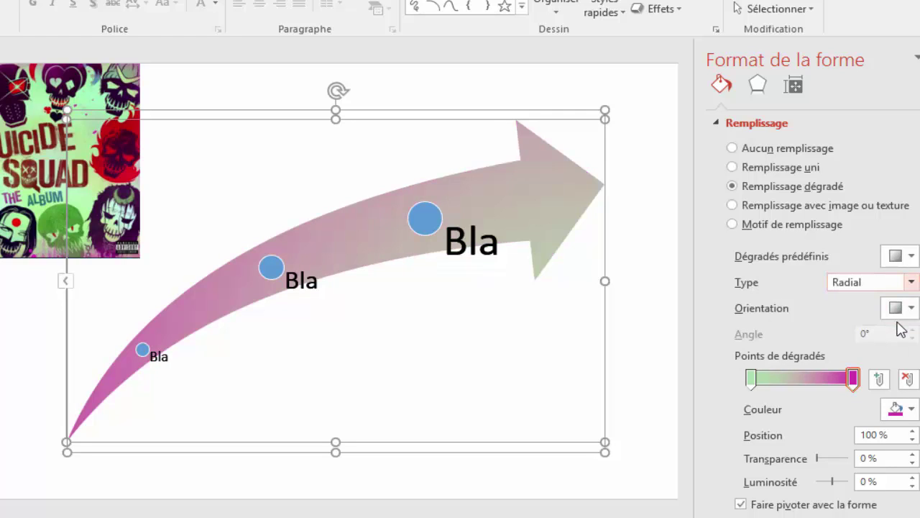
left_click(911, 308)
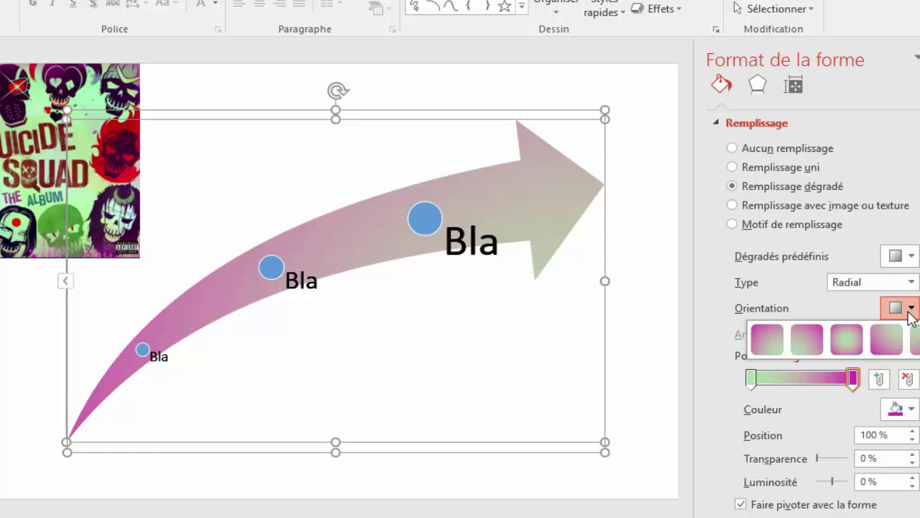
left_click(891, 337)
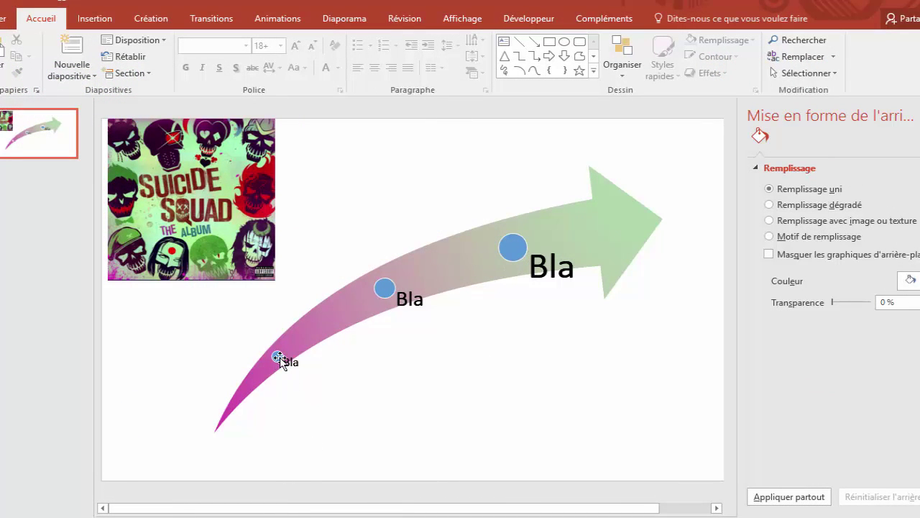
Fill the smallest circle with red sampled from the album cover's red dot
left_click(278, 358)
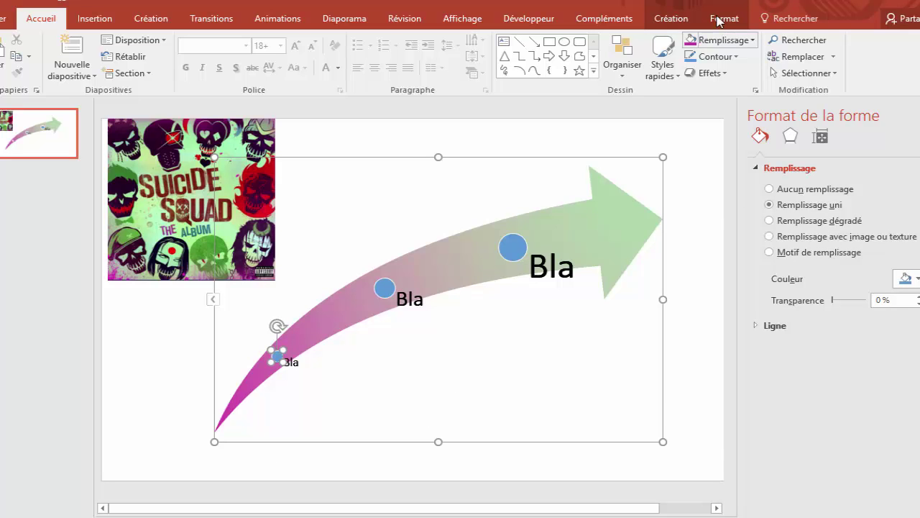
left_click(755, 40)
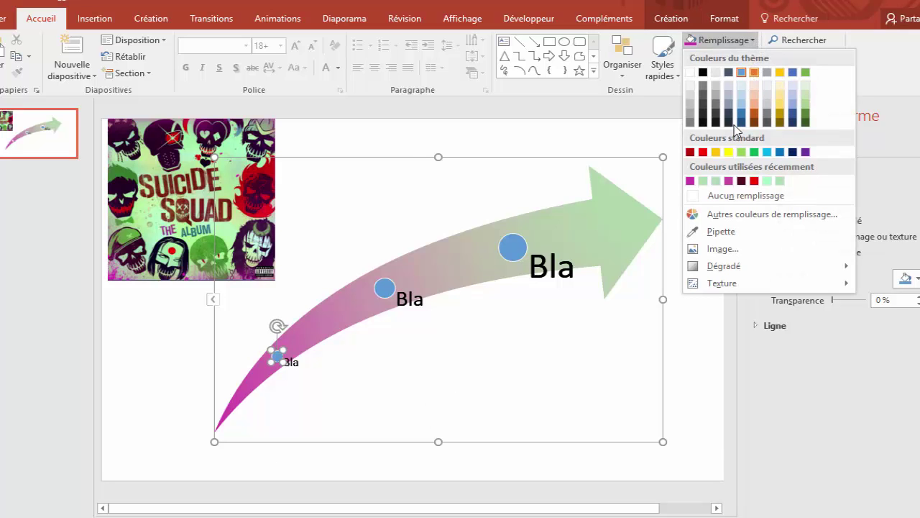
left_click(719, 233)
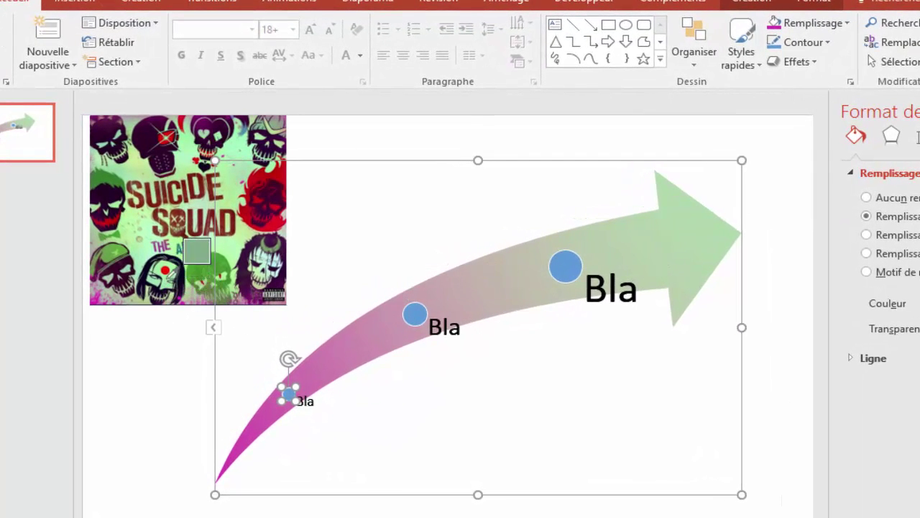
left_click(166, 269)
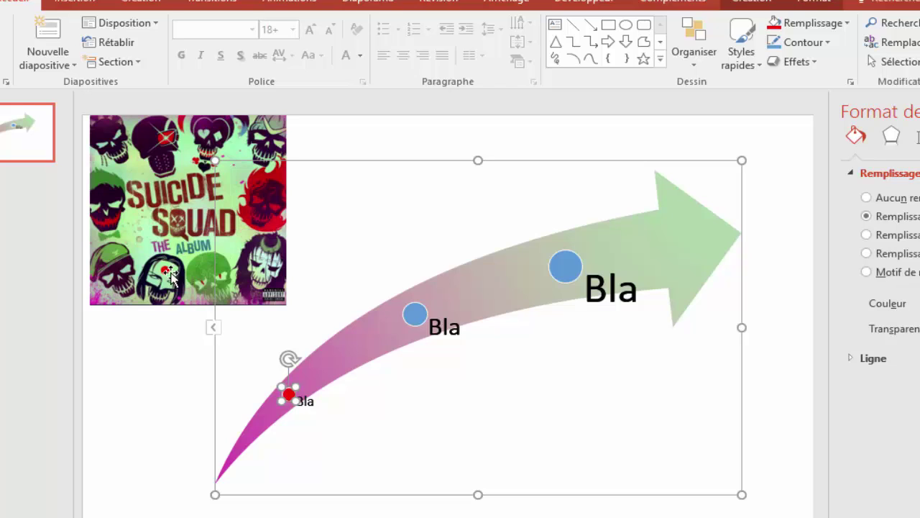
Fill the middle circle with green sampled from the album cover
left_click(418, 314)
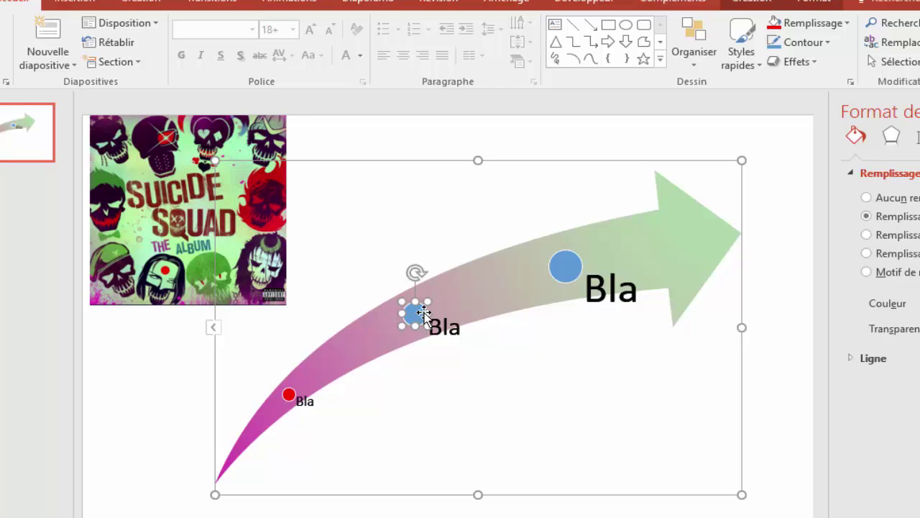
left_click(848, 24)
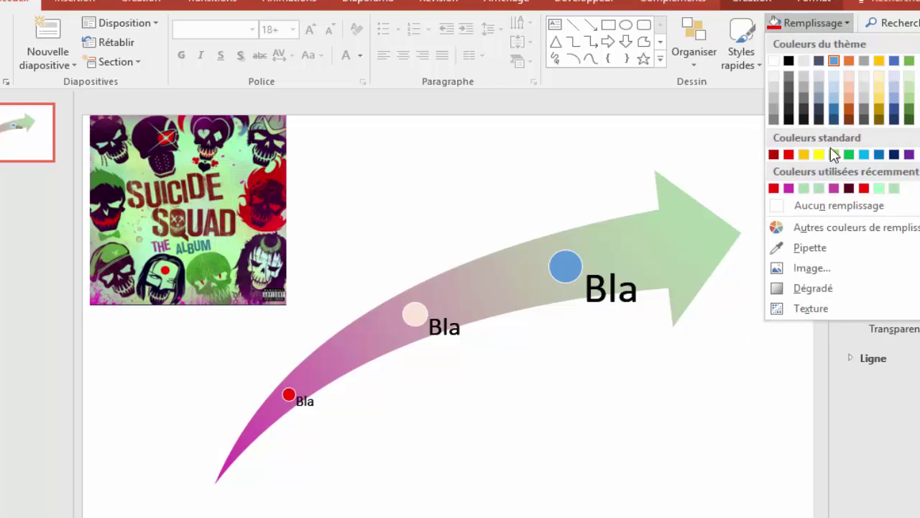
left_click(810, 247)
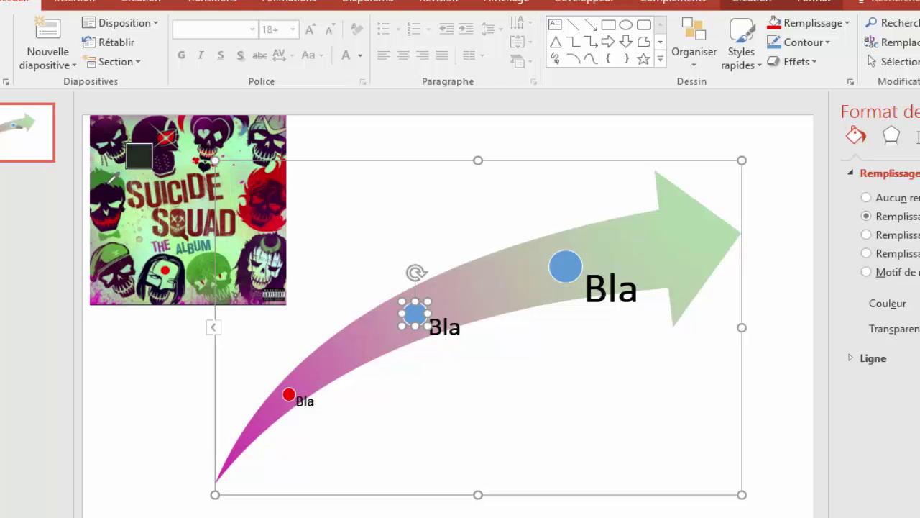
left_click(110, 172)
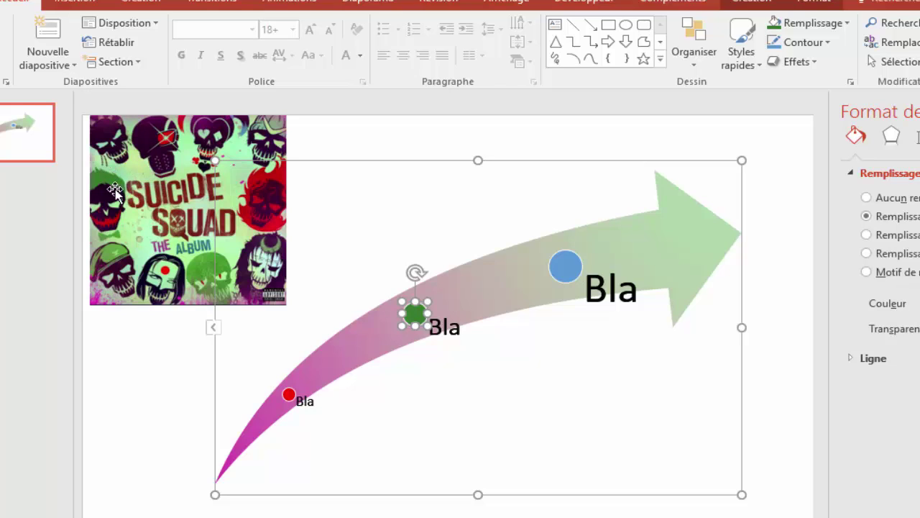
Fill the largest circle with dark violet sampled from the album cover, then deselect
left_click(559, 269)
left_click(840, 23)
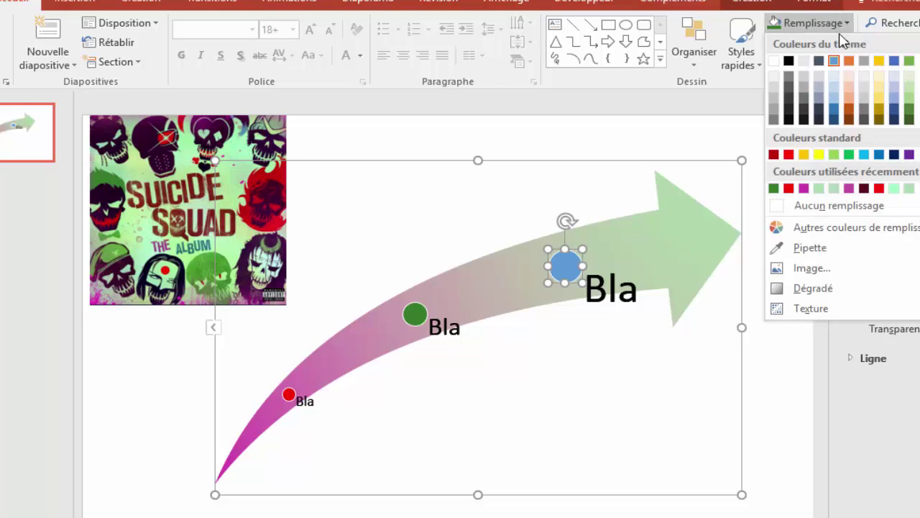
left_click(810, 248)
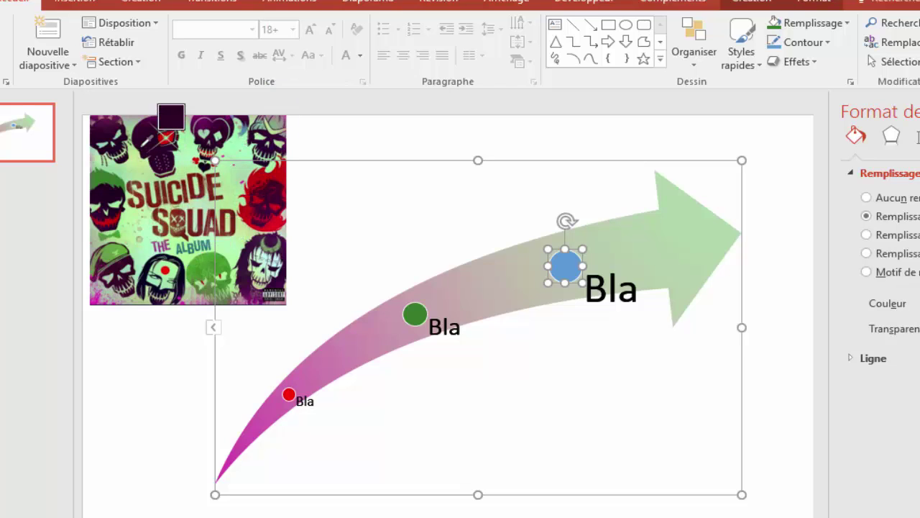
left_click(146, 140)
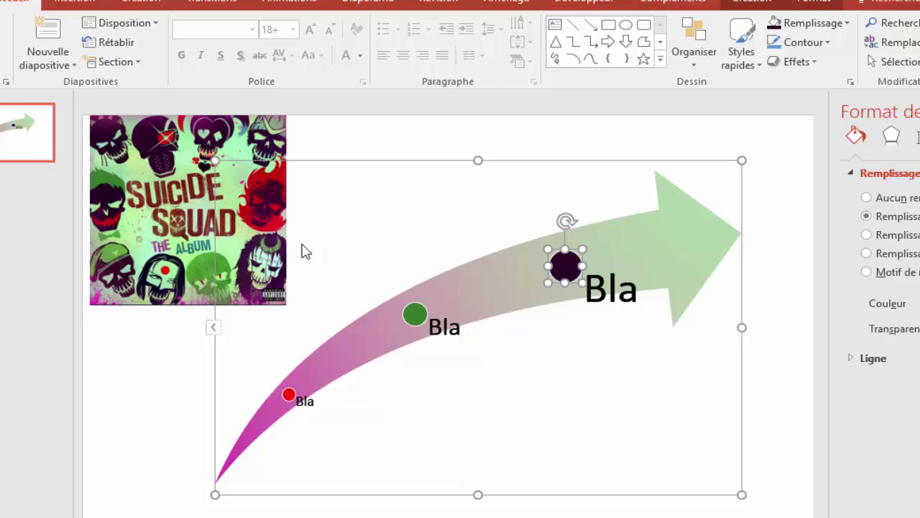
left_click(581, 381)
left_click(774, 336)
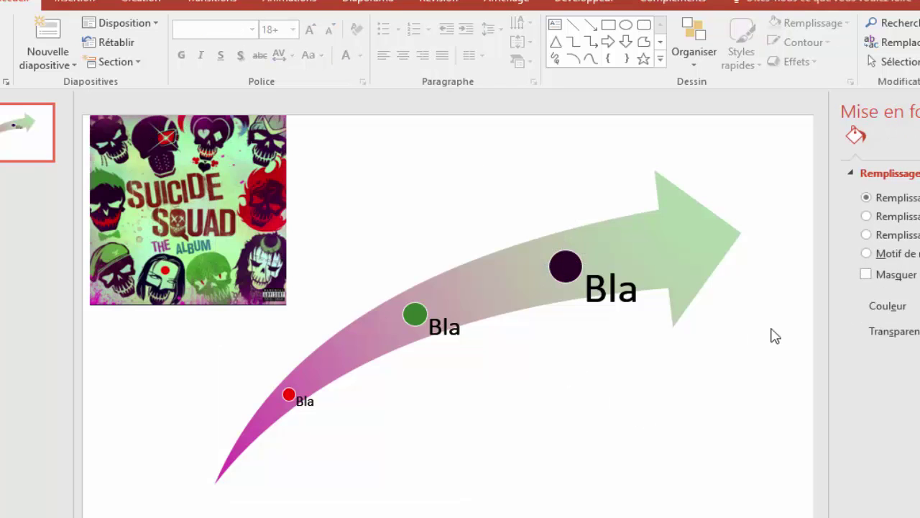
Make the small red circle slightly transparent
left_click(289, 394)
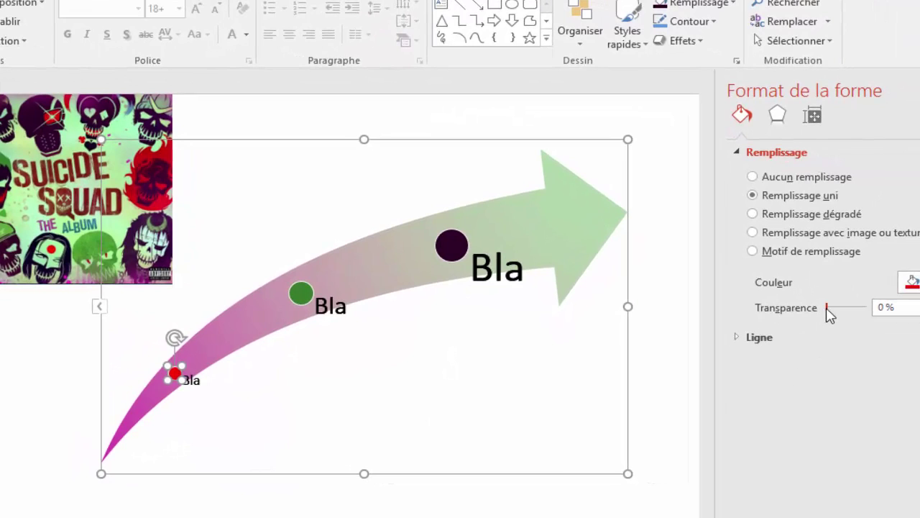
left_click_drag(826, 309, 844, 310)
left_click(456, 409)
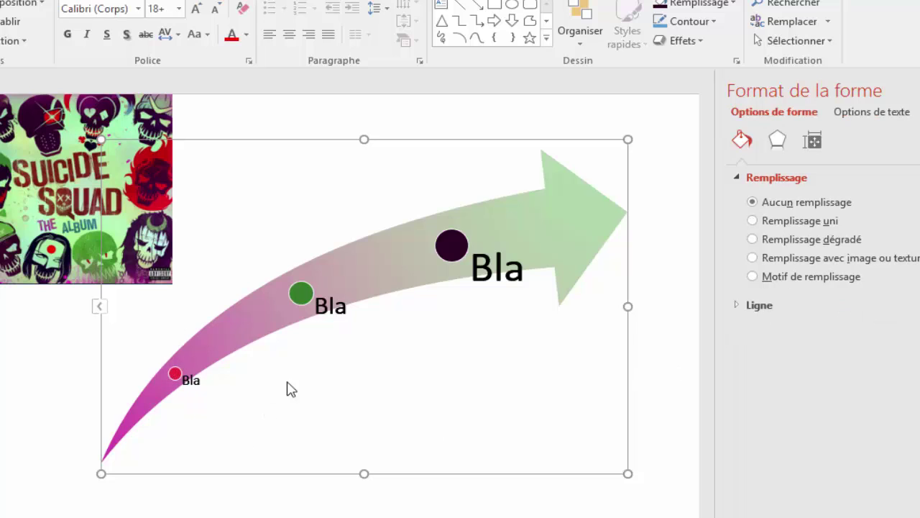
Set the green and dark violet circles to about 35–46% transparency
left_click(302, 298)
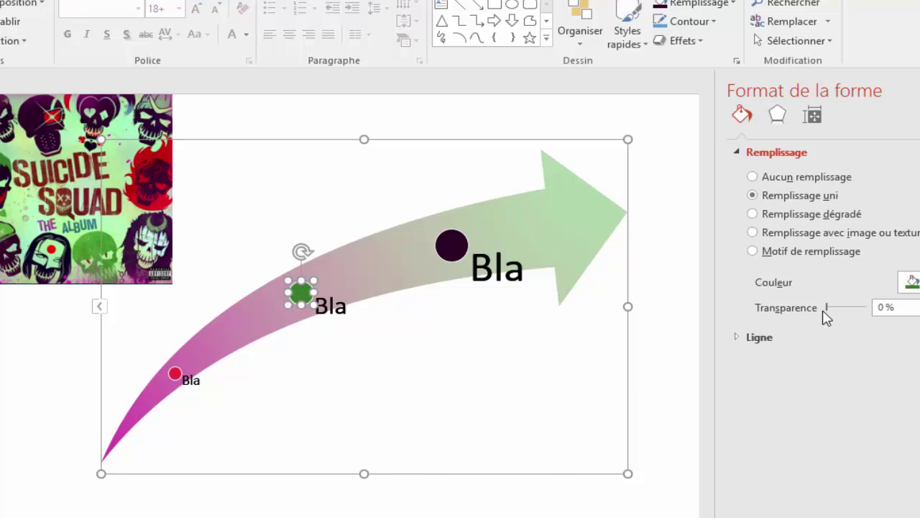
left_click_drag(832, 310, 847, 315)
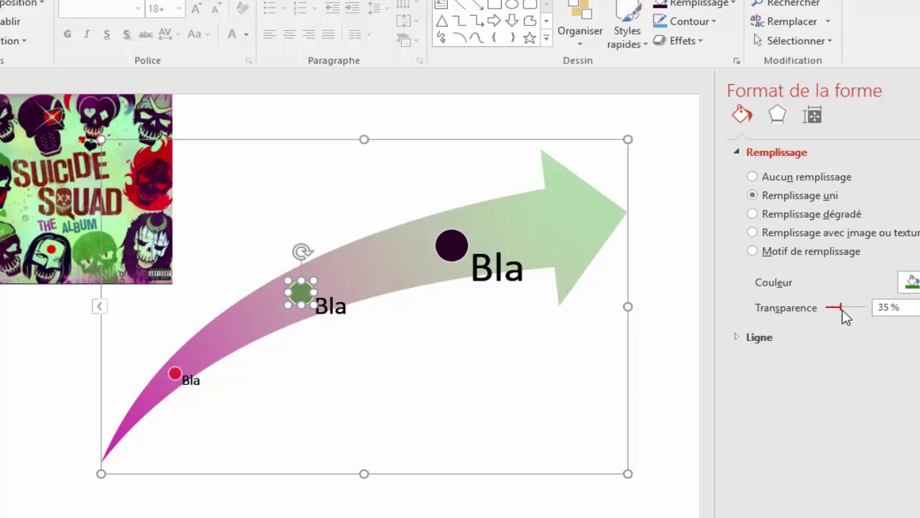
left_click(457, 250)
mouse_move(828, 307)
left_mouse_down()
mouse_move(857, 317)
mouse_move(848, 319)
left_mouse_up()
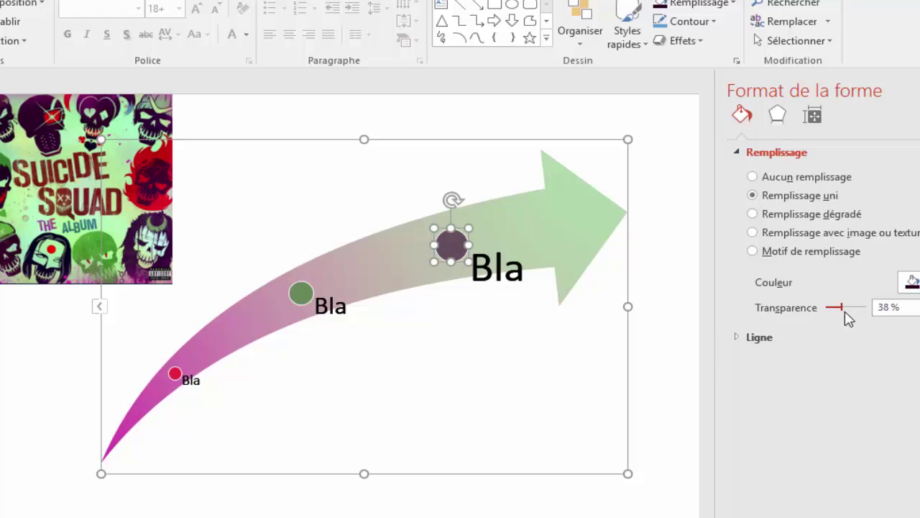